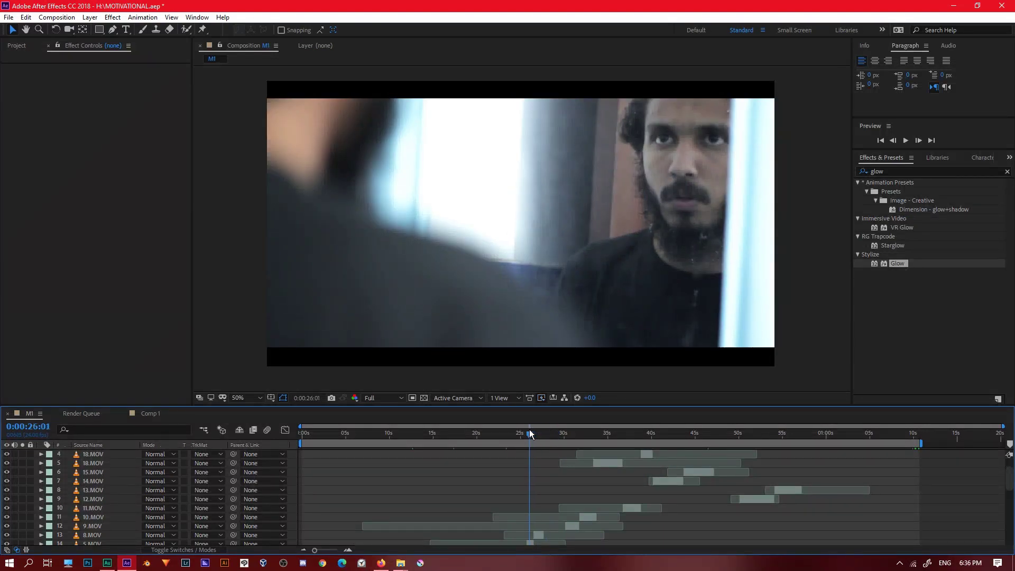
- Switch to Adobe Audition and record a spoken voice clip of about 7 seconds into the empty untitled file
{"action": "mouse_move", "coordinate": [529, 429]}
{"action": "left_mouse_down"}
{"action": "mouse_move", "coordinate": [461, 442]}
{"action": "mouse_move", "coordinate": [546, 439]}
{"action": "left_mouse_up"}
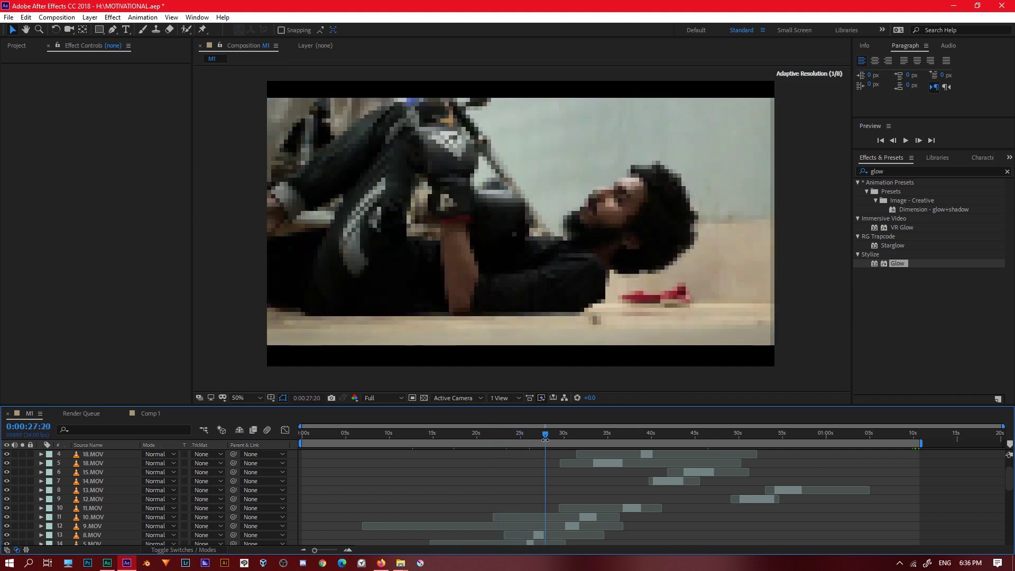
{"action": "left_click", "coordinate": [108, 563]}
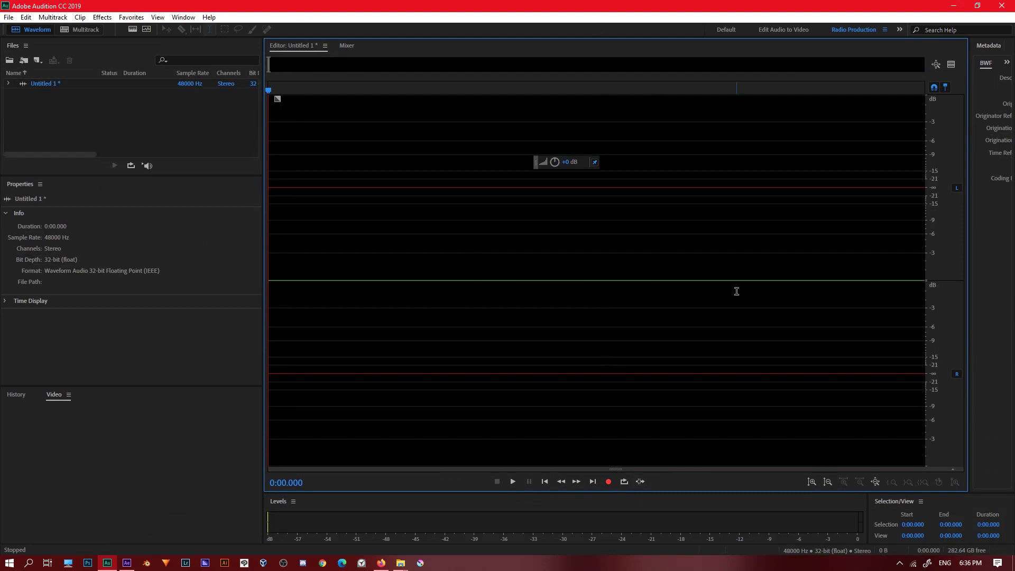
{"action": "left_click", "coordinate": [608, 481]}
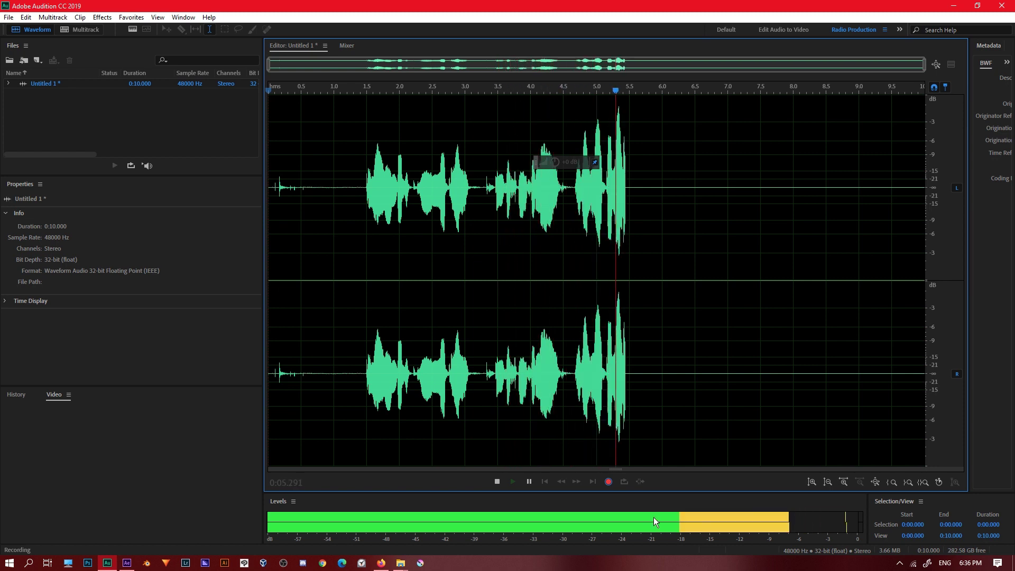
{"action": "left_click", "coordinate": [608, 482]}
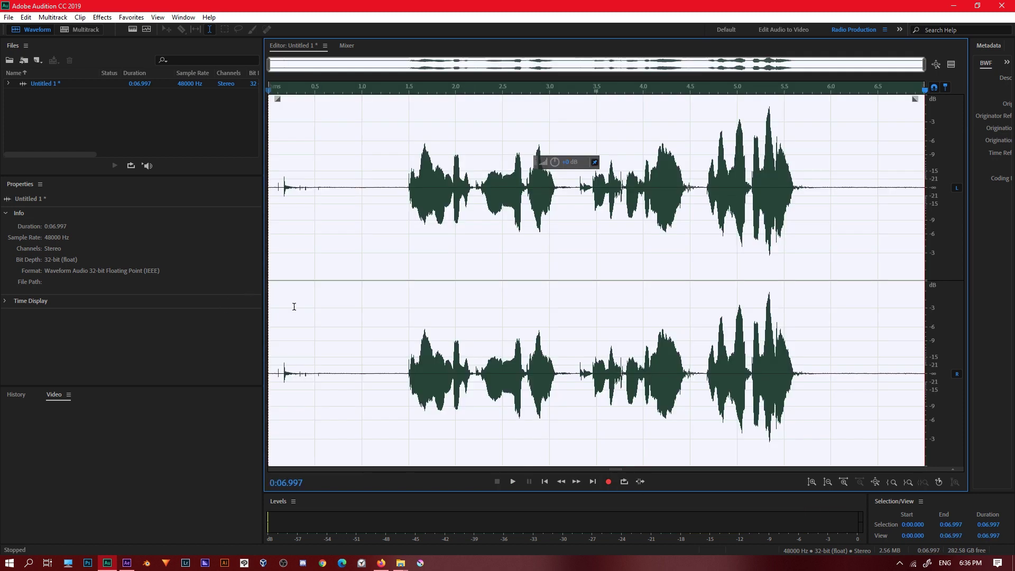
- Delete the silent first 1.081 seconds of the recording and a stretch of silence after the speech
{"action": "key", "text": "shift+Home"}
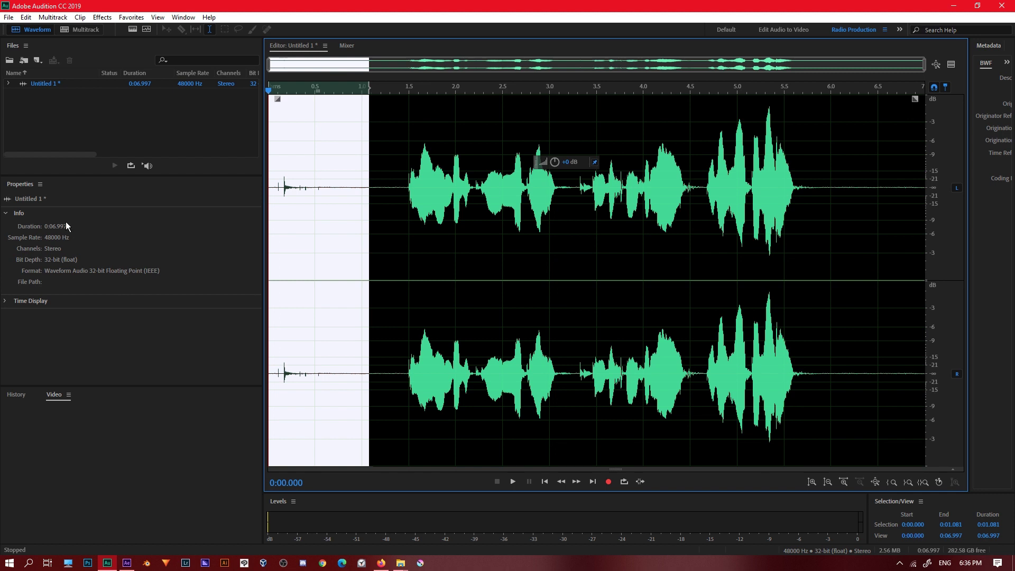
{"action": "key", "text": "Delete"}
{"action": "left_click_drag", "start_coordinate": [851, 363], "coordinate": [901, 360]}
{"action": "key", "text": "Delete"}
- Capture a noise print from the silent section at the recording's end and apply Noise Reduction to the whole recording
{"action": "key", "text": "shift+p"}
{"action": "key", "text": "Return"}
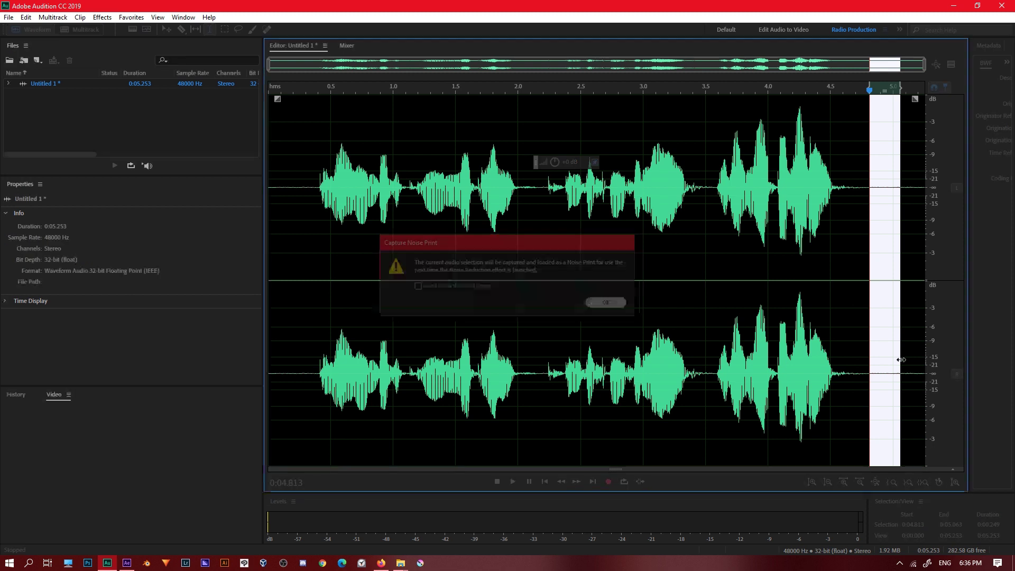
{"action": "key", "text": "ctrl+a"}
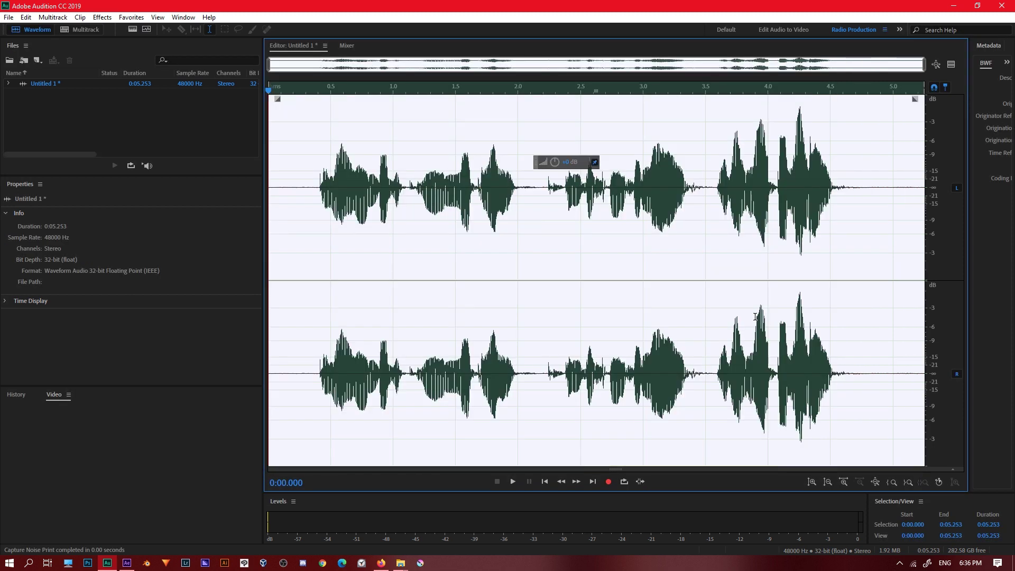
{"action": "key", "text": "ctrl+shift+p"}
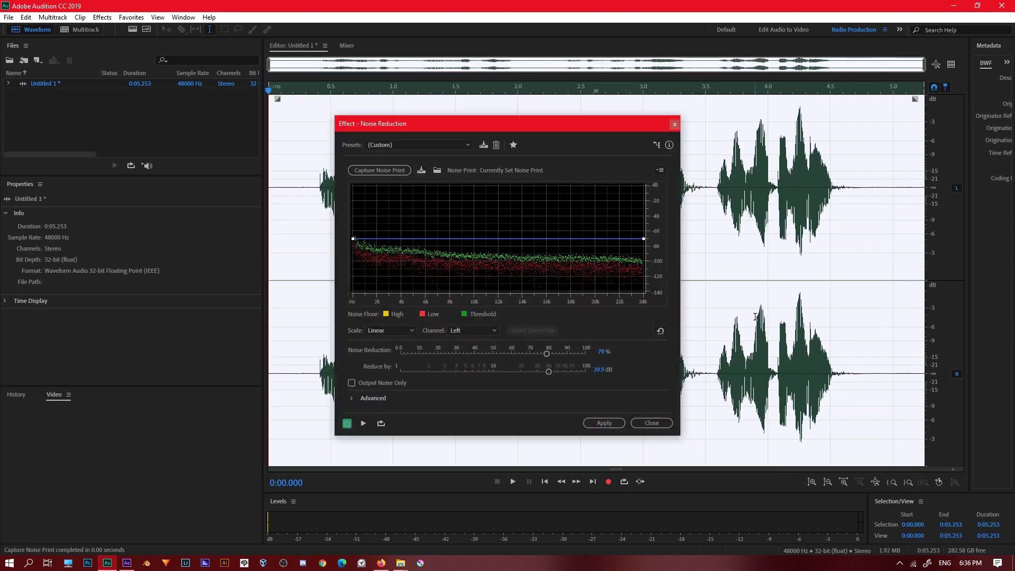
{"action": "left_click", "coordinate": [598, 423]}
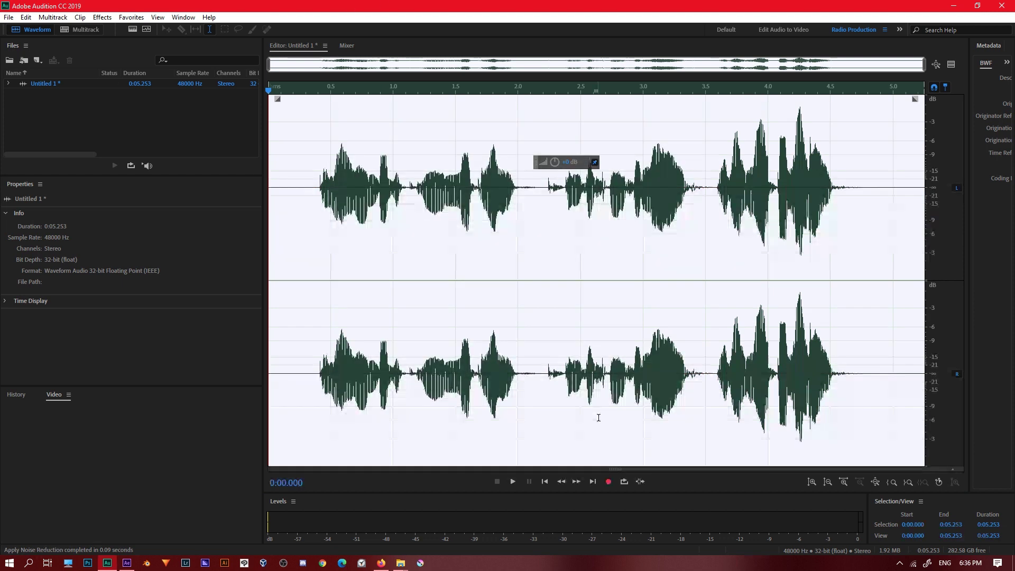
- Create a new multitrack session overwriting the existing Untitled Session 1, and place the voice recording at the start of Track 1
{"action": "left_click_drag", "start_coordinate": [45, 83], "coordinate": [79, 30]}
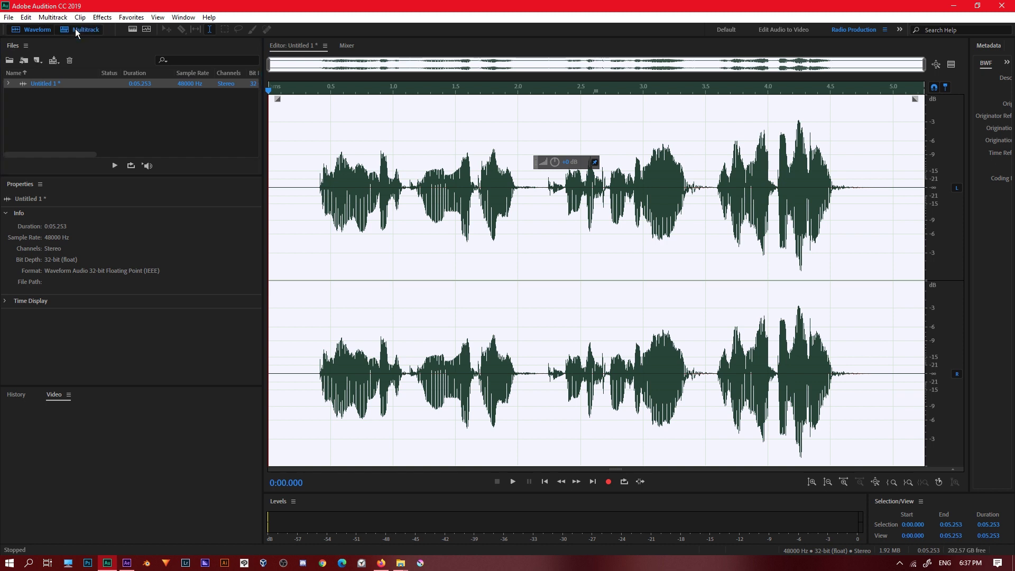
{"action": "left_click", "coordinate": [557, 332]}
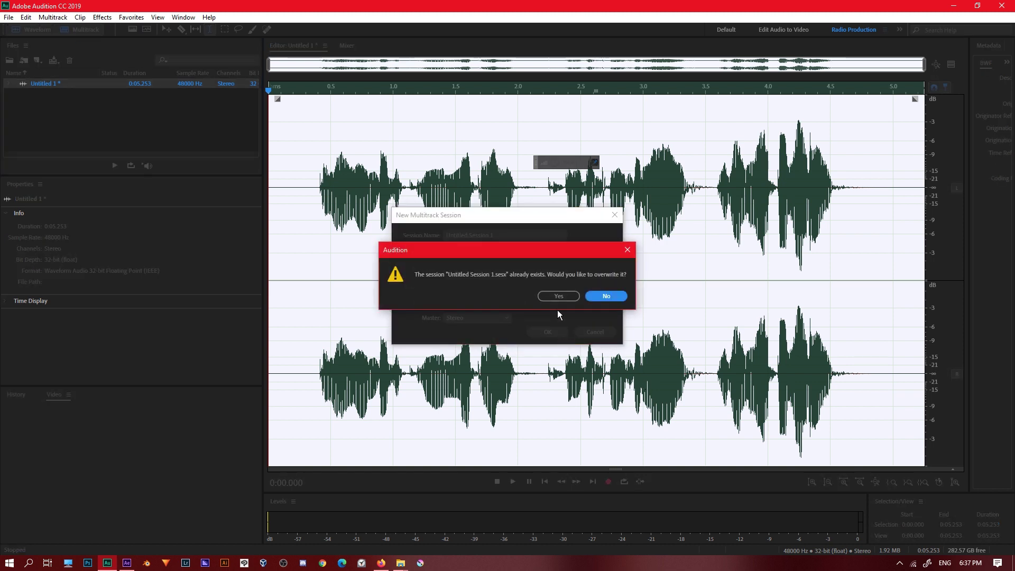
{"action": "left_click", "coordinate": [559, 296]}
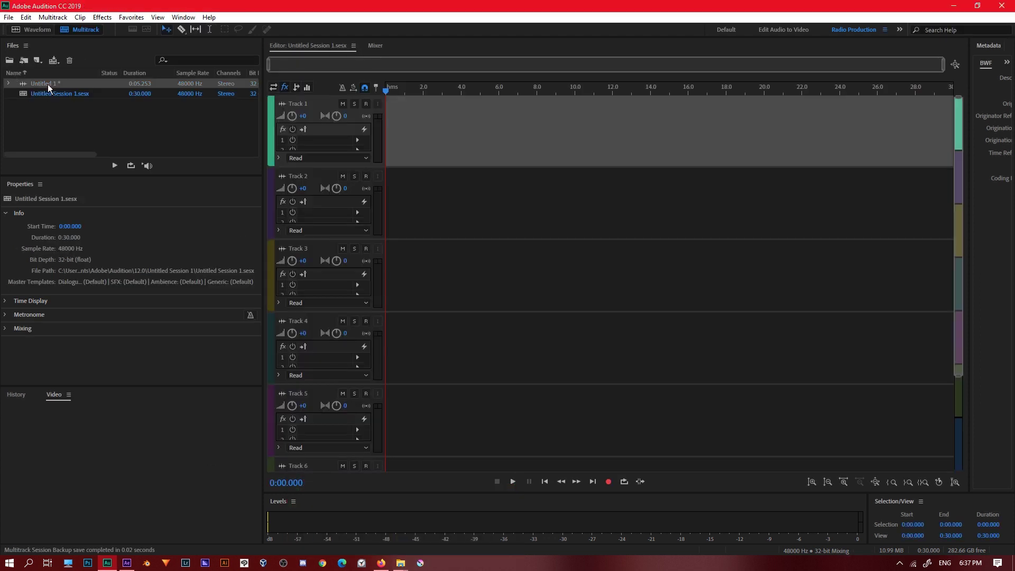
{"action": "left_click_drag", "start_coordinate": [45, 85], "coordinate": [483, 173]}
- Add the Call of Duty a'cappella Live Voices file to the start of Track 2 and cut off its silent beginning
{"action": "key", "text": "alt+Tab"}
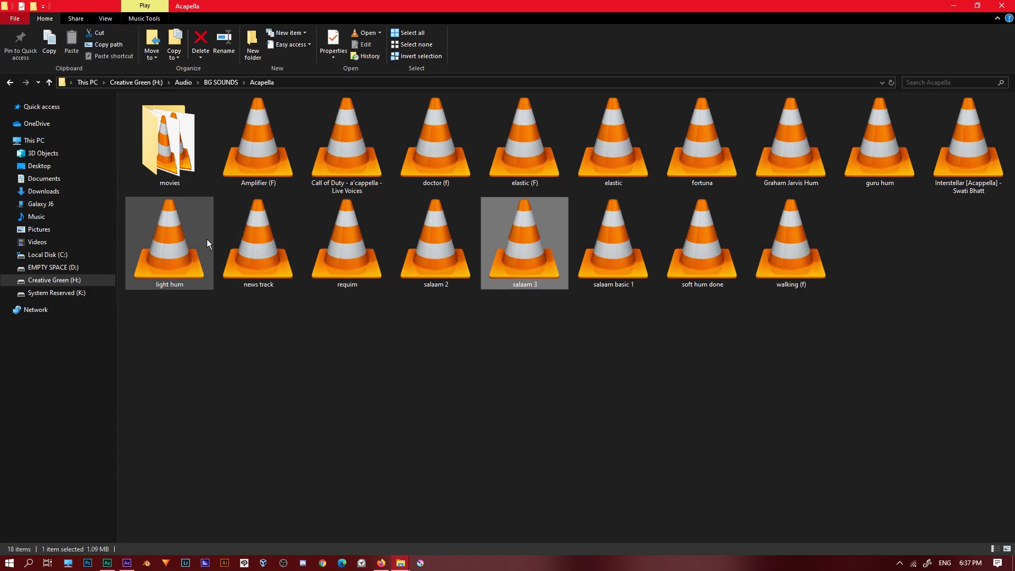
{"action": "left_click", "coordinate": [368, 161]}
{"action": "left_click_drag", "start_coordinate": [368, 159], "coordinate": [385, 219]}
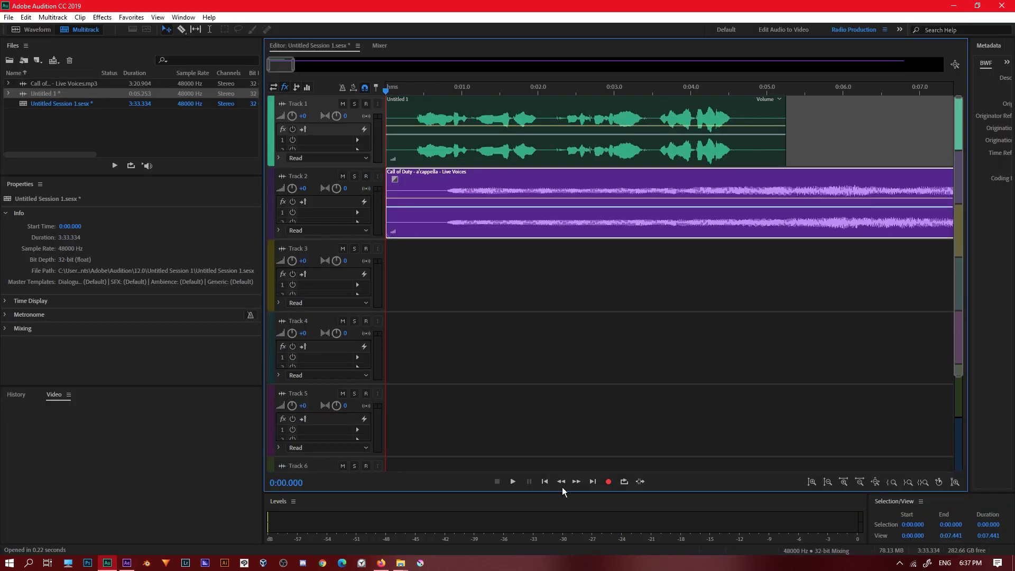
{"action": "left_click", "coordinate": [505, 210]}
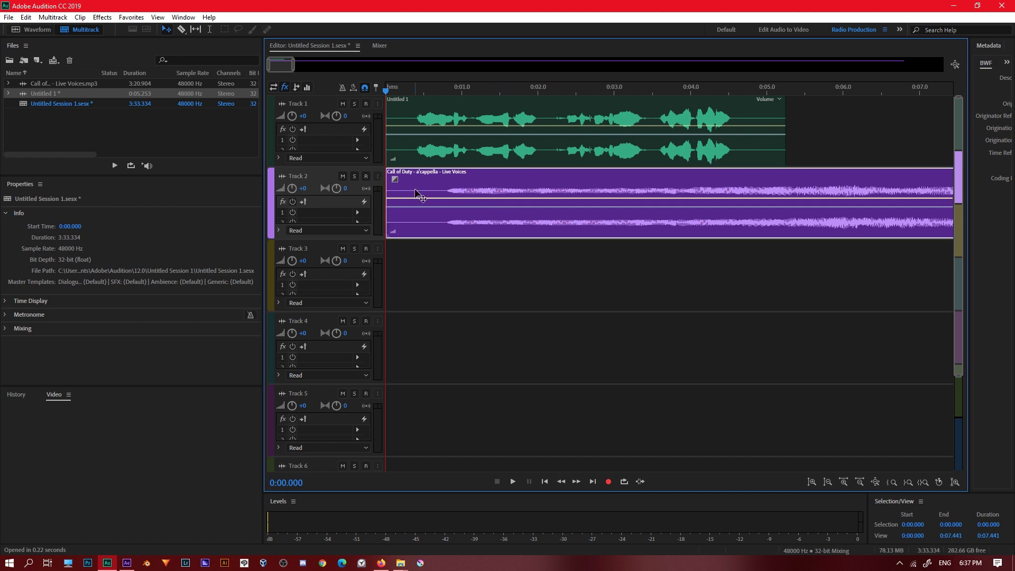
{"action": "left_click_drag", "start_coordinate": [389, 181], "coordinate": [339, 191]}
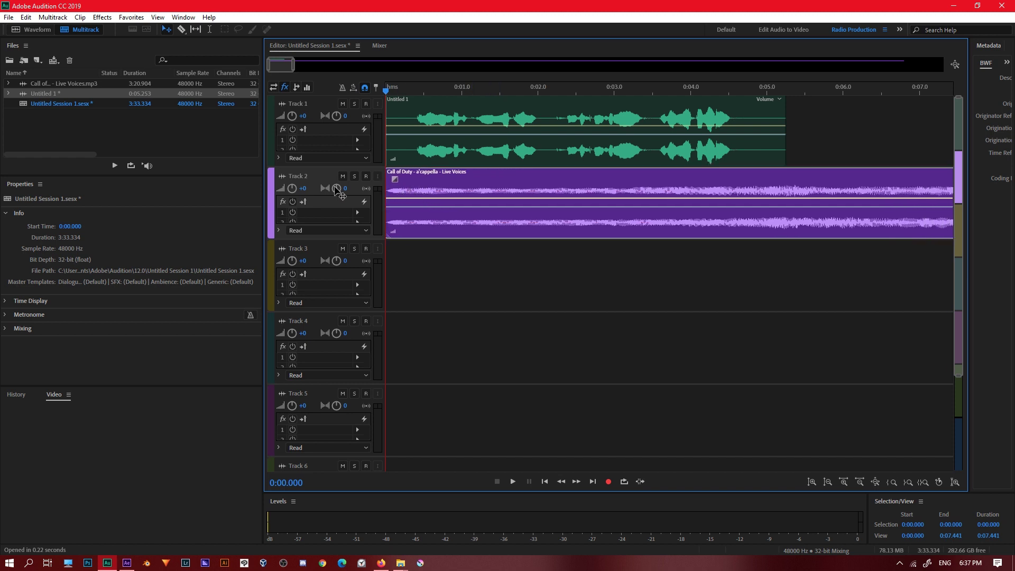
- Play the session from the start at a higher system volume to hear the voice over the a cappella track
{"action": "left_click", "coordinate": [512, 482]}
{"action": "key", "text": "XF86AudioRaiseVolume"}
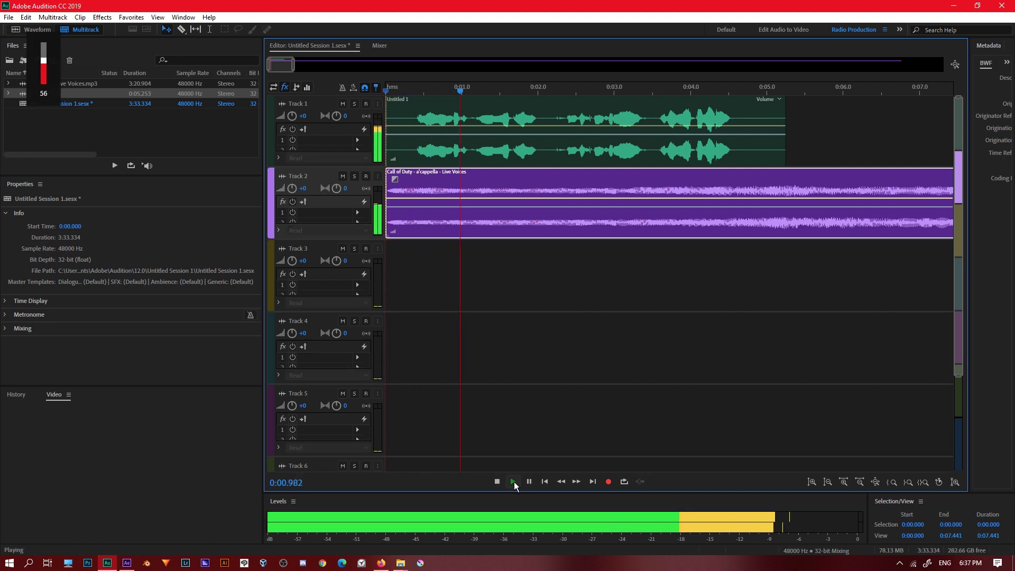
{"action": "key", "text": "XF86AudioRaiseVolume"}
{"action": "key", "text": "XF86AudioRaiseVolume"}
{"action": "key", "text": "XF86AudioRaiseVolume"}
{"action": "key", "text": "XF86AudioRaiseVolume"}
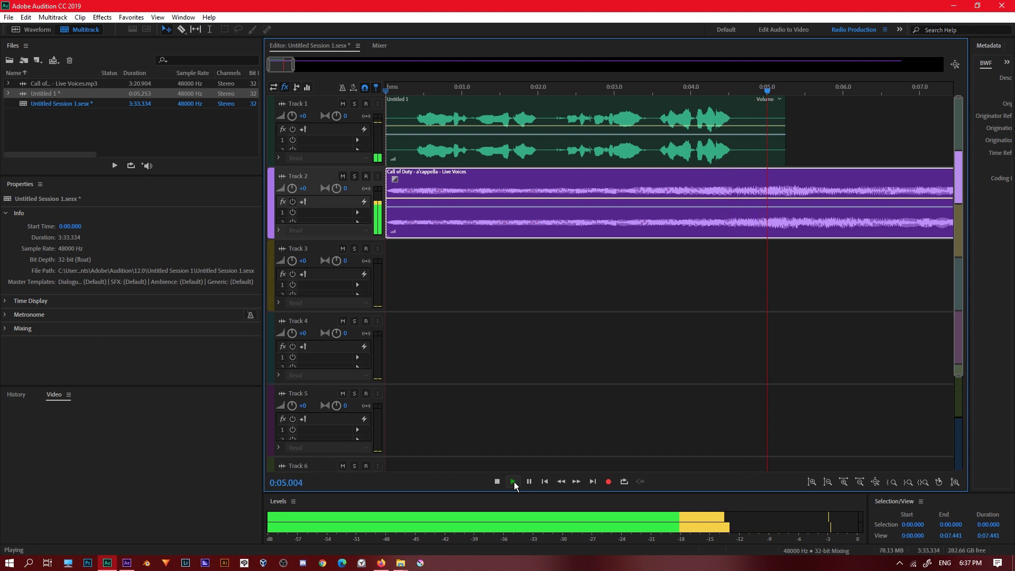
{"action": "left_click", "coordinate": [513, 482]}
- Mix down the entire multitrack session to a new file
{"action": "left_click", "coordinate": [53, 17]}
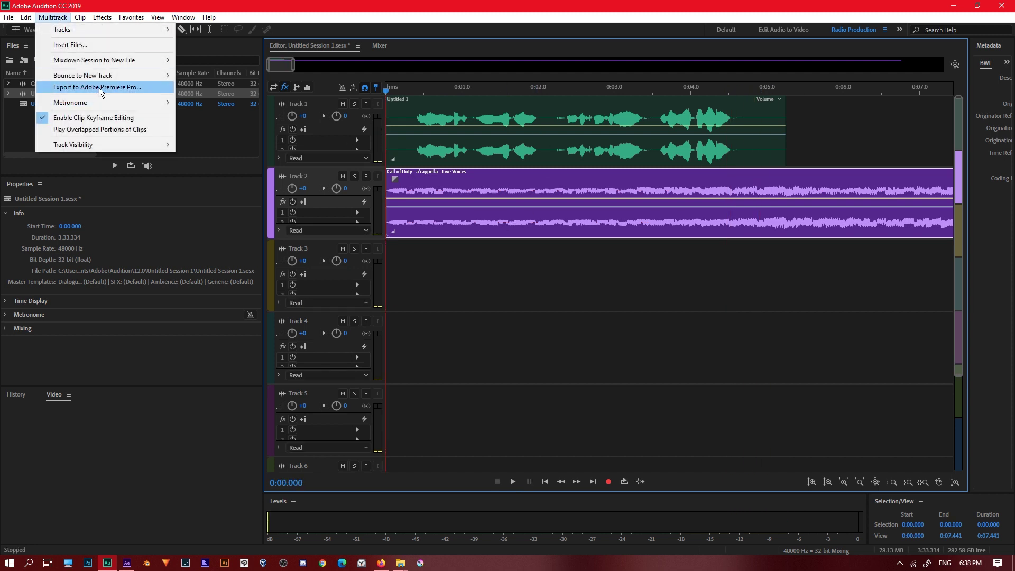
{"action": "mouse_move", "coordinate": [126, 66]}
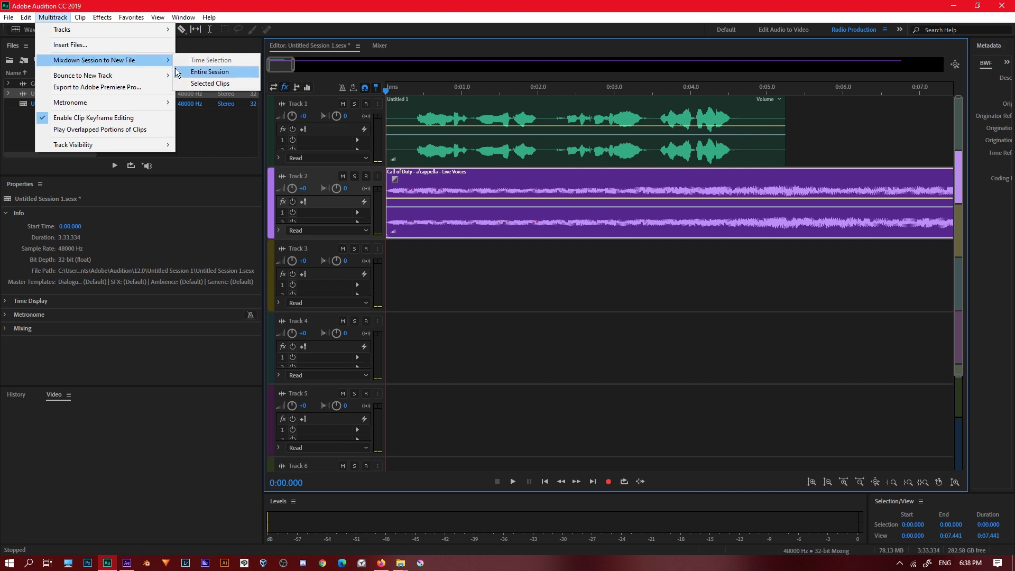
{"action": "left_click", "coordinate": [209, 71]}
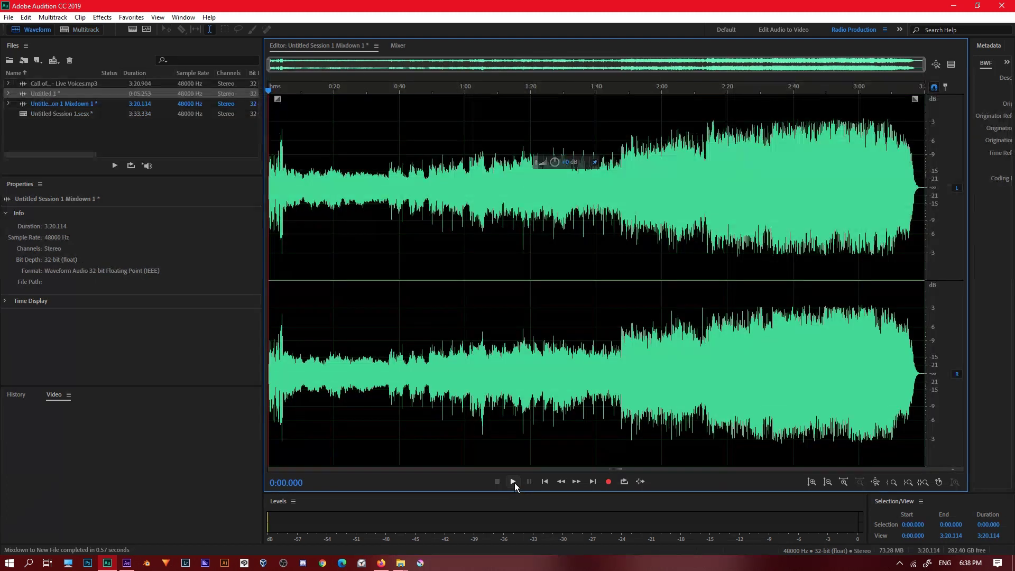
- Listen to the start of the mixdown at a lower system volume and delete everything after about 8.2 seconds
{"action": "left_click", "coordinate": [513, 482]}
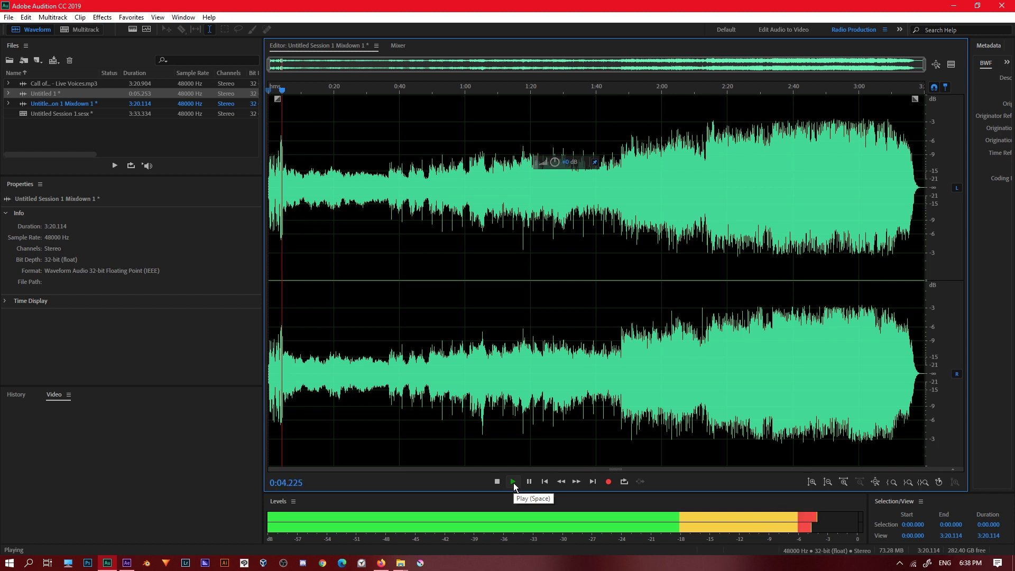
{"action": "key", "text": "XF86AudioLowerVolume"}
{"action": "key", "text": "XF86AudioLowerVolume"}
{"action": "key", "text": "XF86AudioLowerVolume"}
{"action": "key", "text": "XF86AudioLowerVolume"}
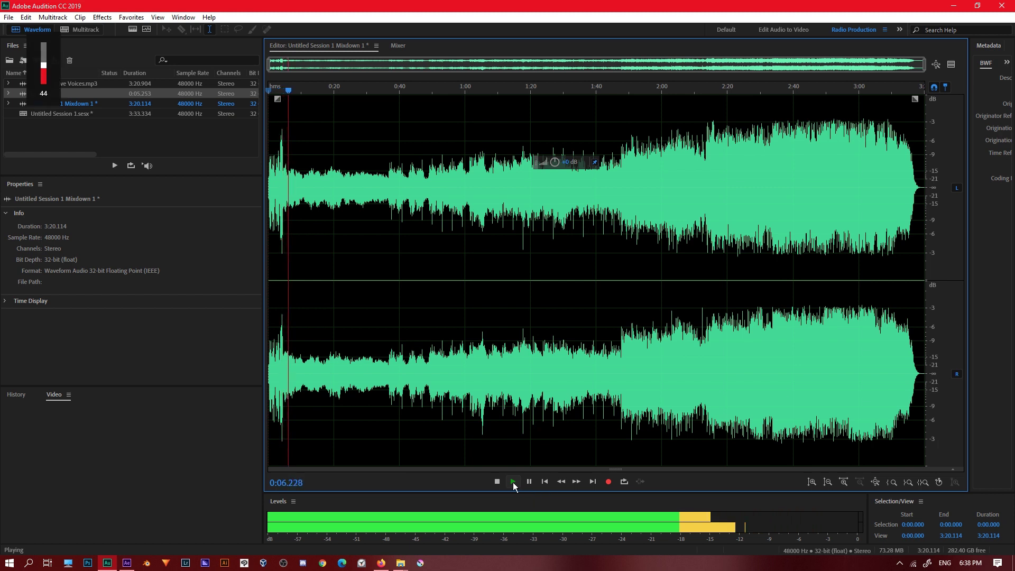
{"action": "left_click", "coordinate": [513, 482]}
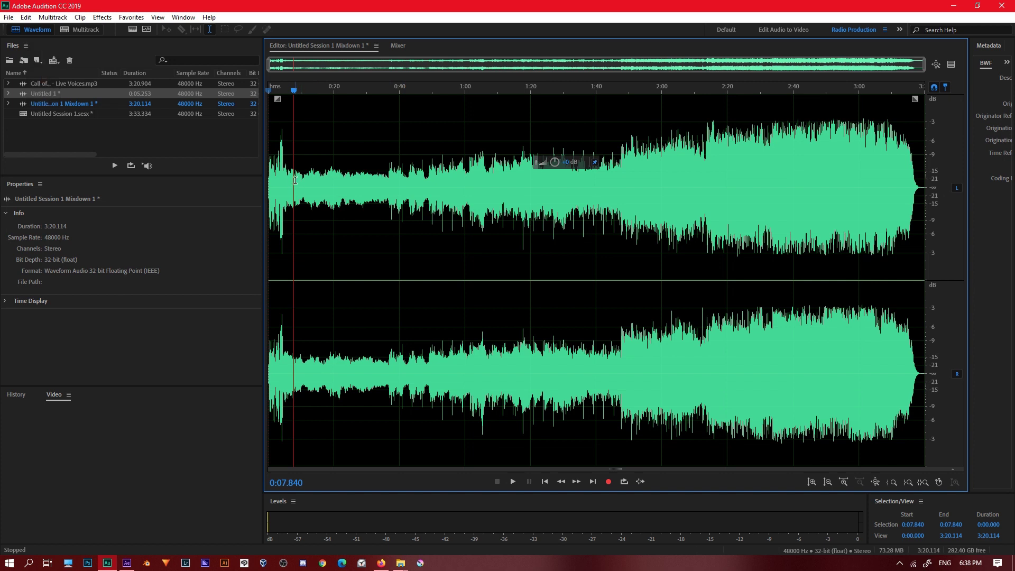
{"action": "left_click_drag", "start_coordinate": [295, 180], "coordinate": [931, 182]}
{"action": "key", "text": "Delete"}
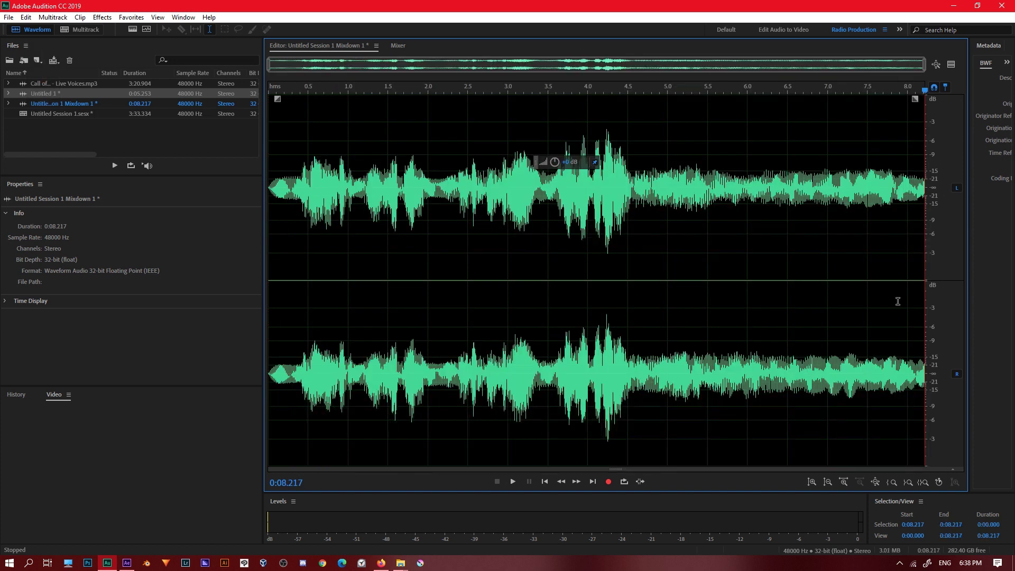
- Silence the mixdown from 5.206 seconds to its end without shortening the file, and play back the transition
{"action": "left_click", "coordinate": [542, 330]}
{"action": "key", "text": "space"}
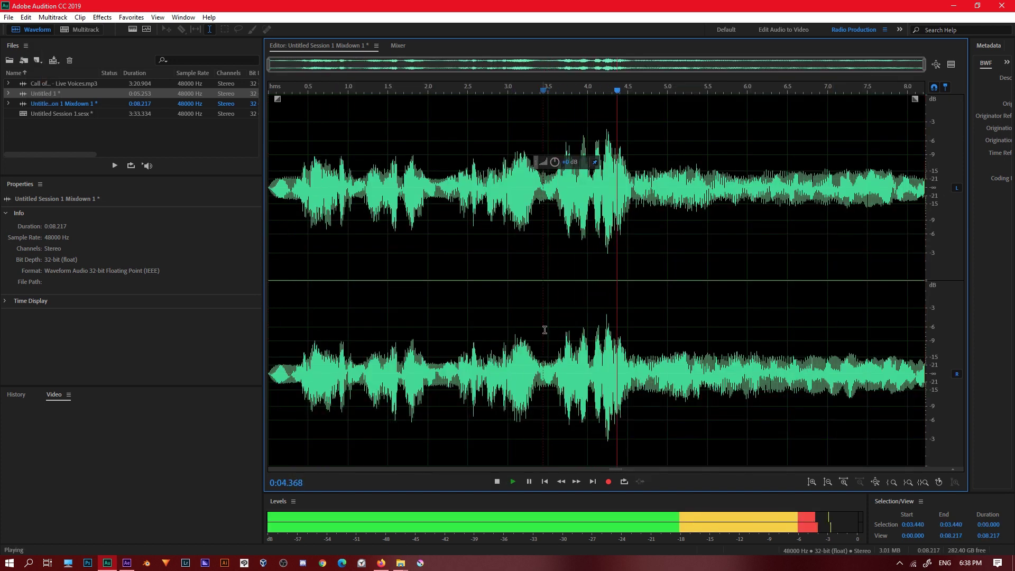
{"action": "key", "text": "space"}
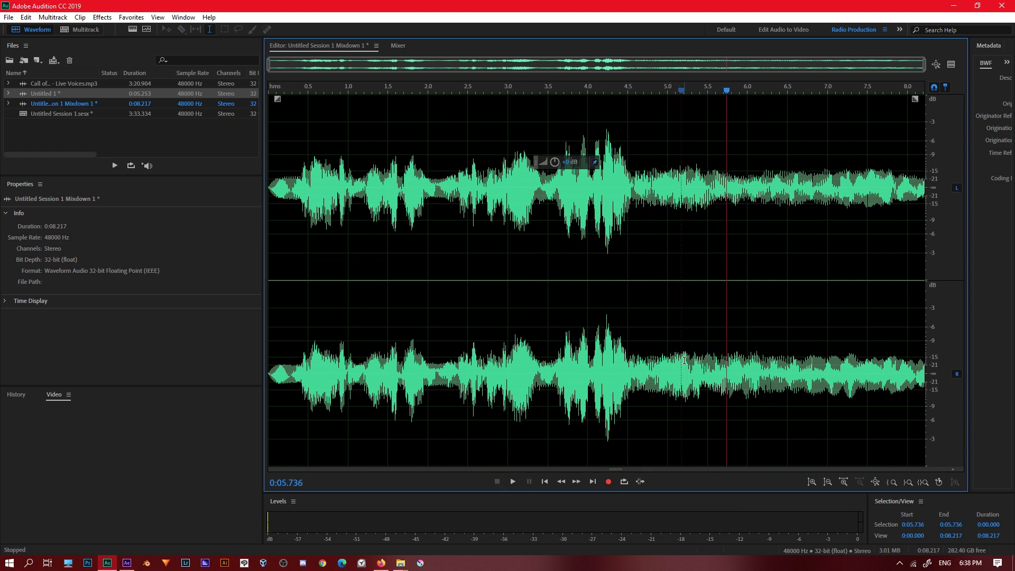
{"action": "left_click_drag", "start_coordinate": [684, 365], "coordinate": [956, 353]}
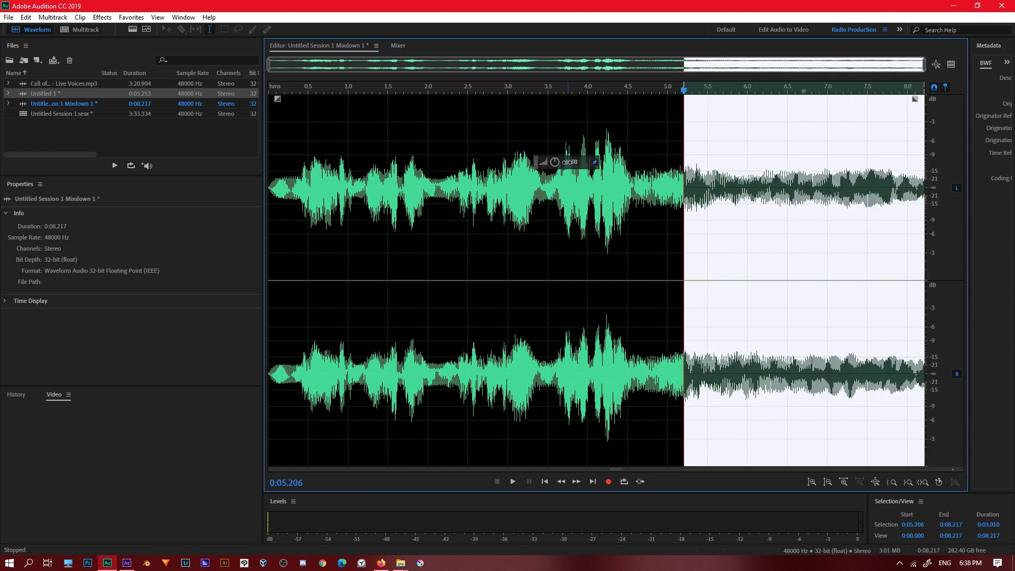
{"action": "left_click", "coordinate": [643, 175]}
{"action": "key", "text": "space"}
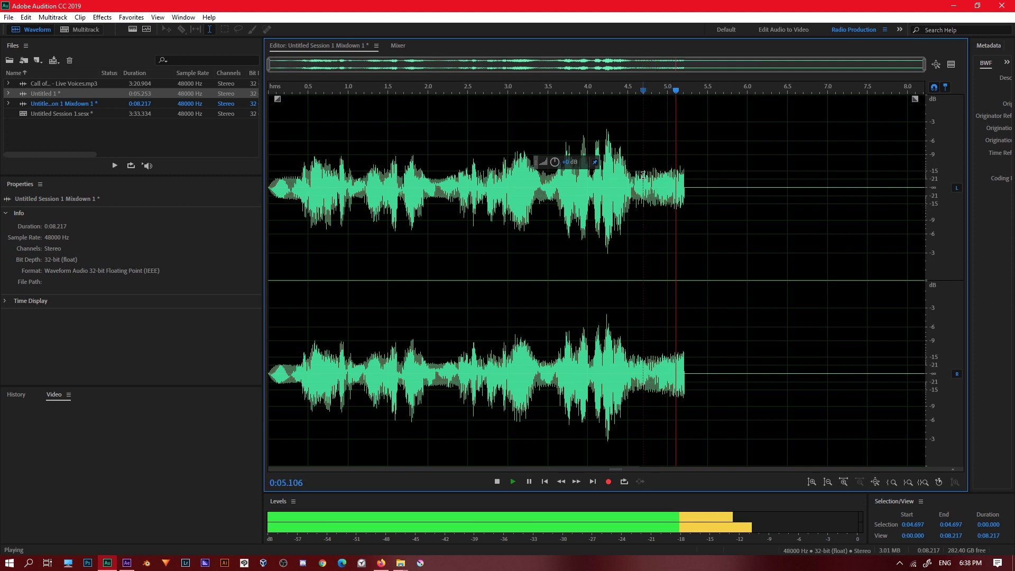
{"action": "key", "text": "space"}
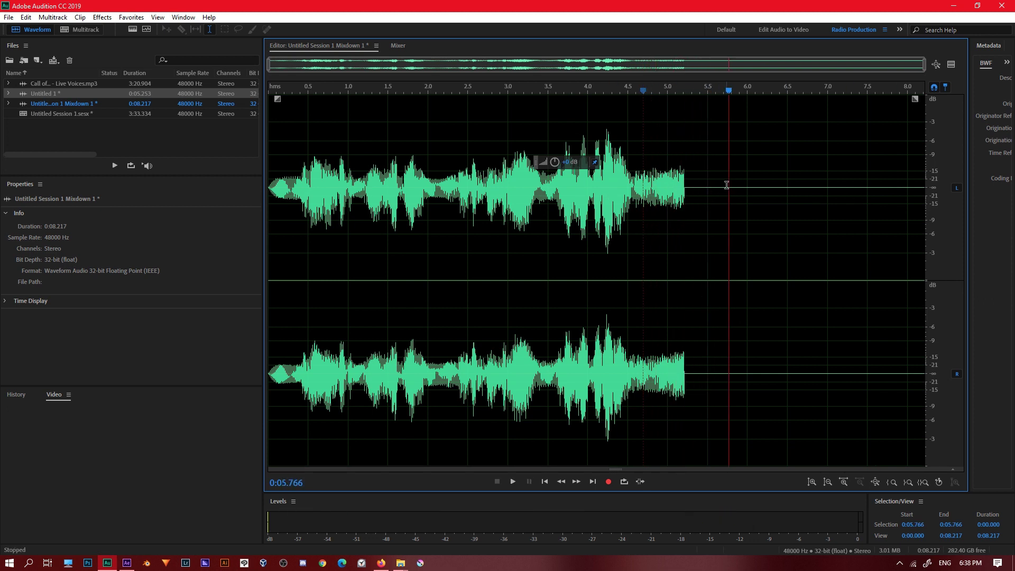
- Apply the Spooky Echo preset to the entire mixdown with echo levels of 40.44% left and 38.24% right, previewing it first
{"action": "key", "text": "ctrl+a"}
{"action": "left_click", "coordinate": [102, 17]}
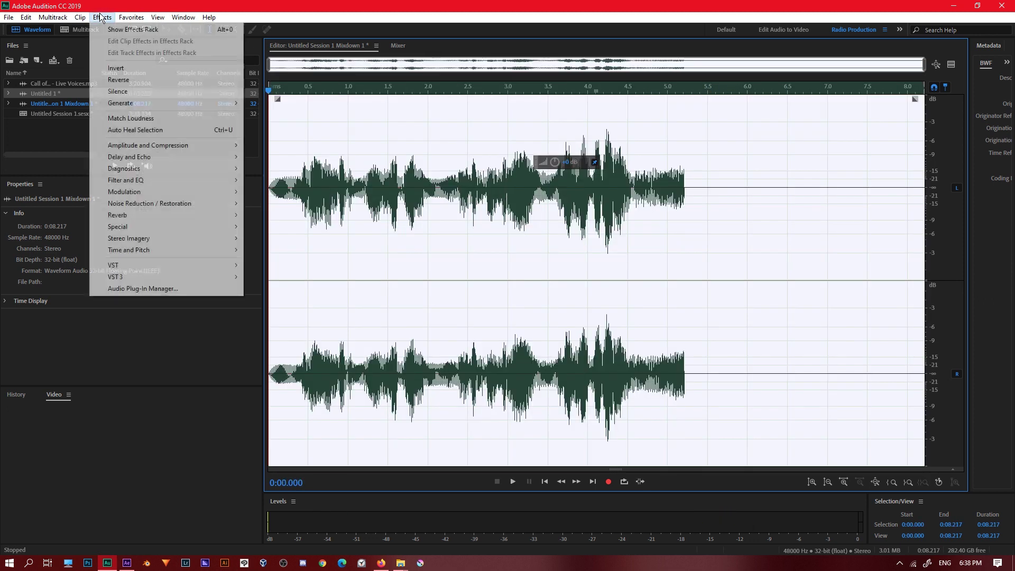
{"action": "mouse_move", "coordinate": [238, 157]}
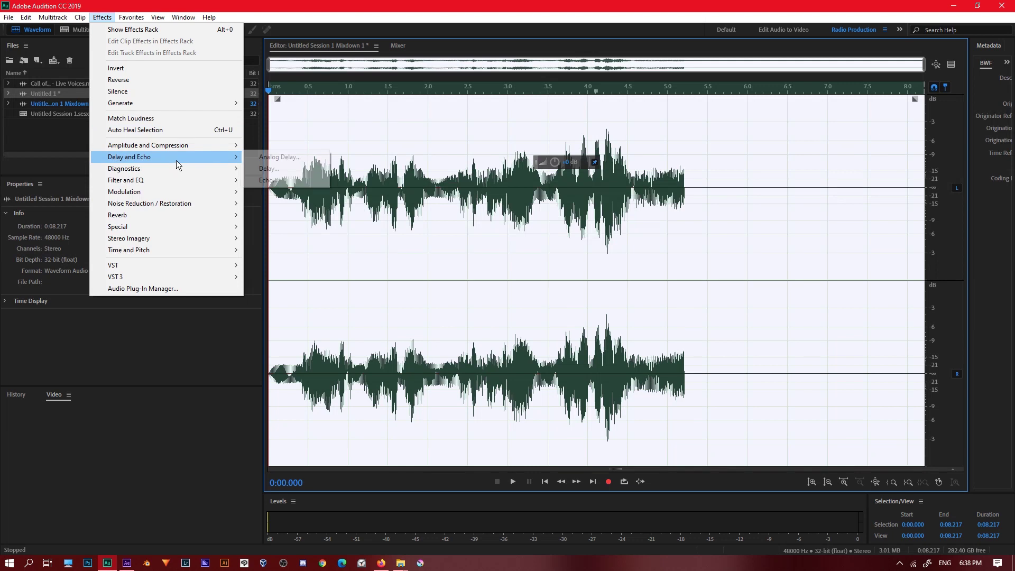
{"action": "left_click", "coordinate": [268, 180]}
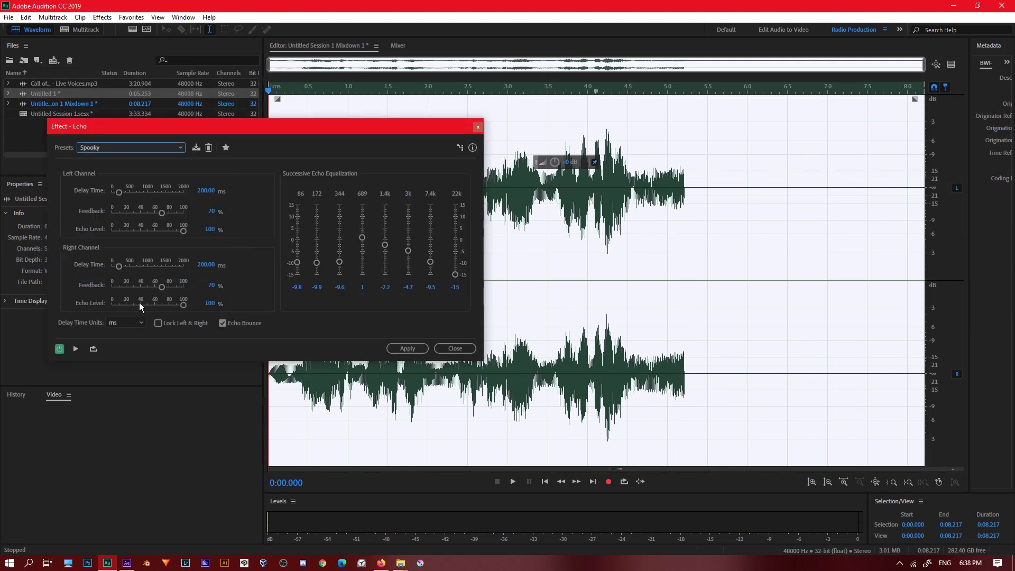
{"action": "left_click", "coordinate": [140, 304]}
{"action": "left_click", "coordinate": [141, 231]}
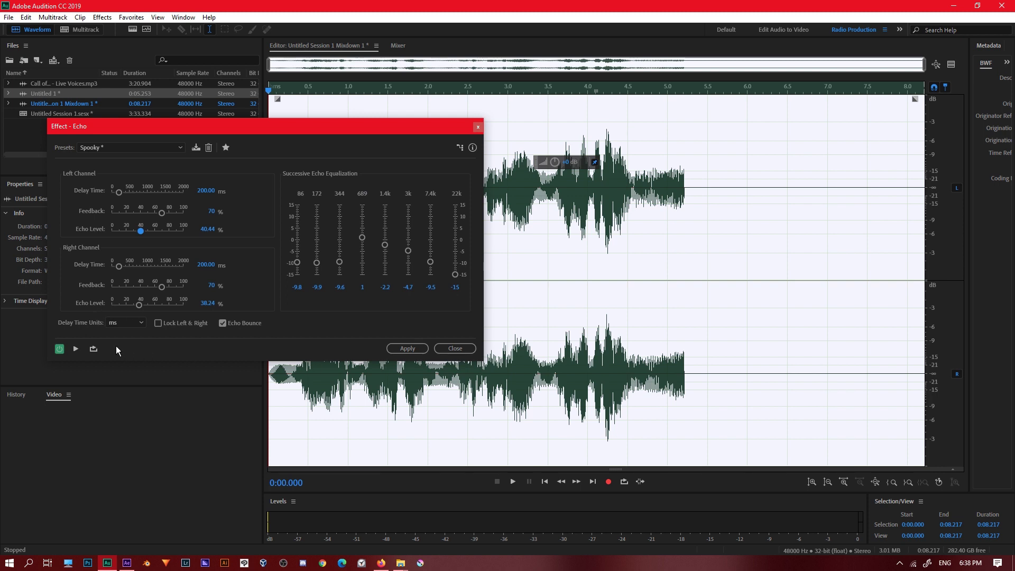
{"action": "left_click", "coordinate": [76, 349]}
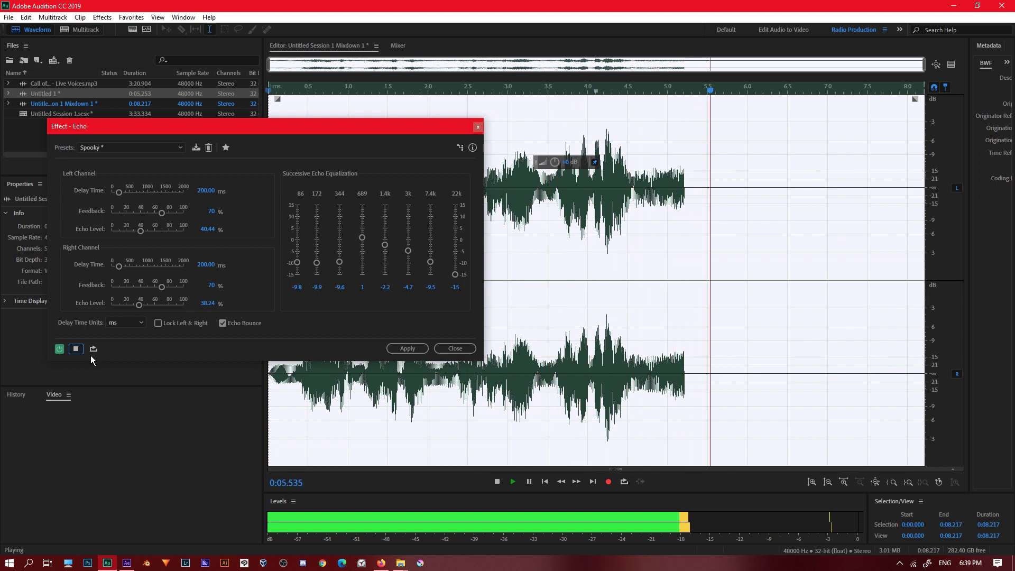
{"action": "left_click", "coordinate": [408, 349]}
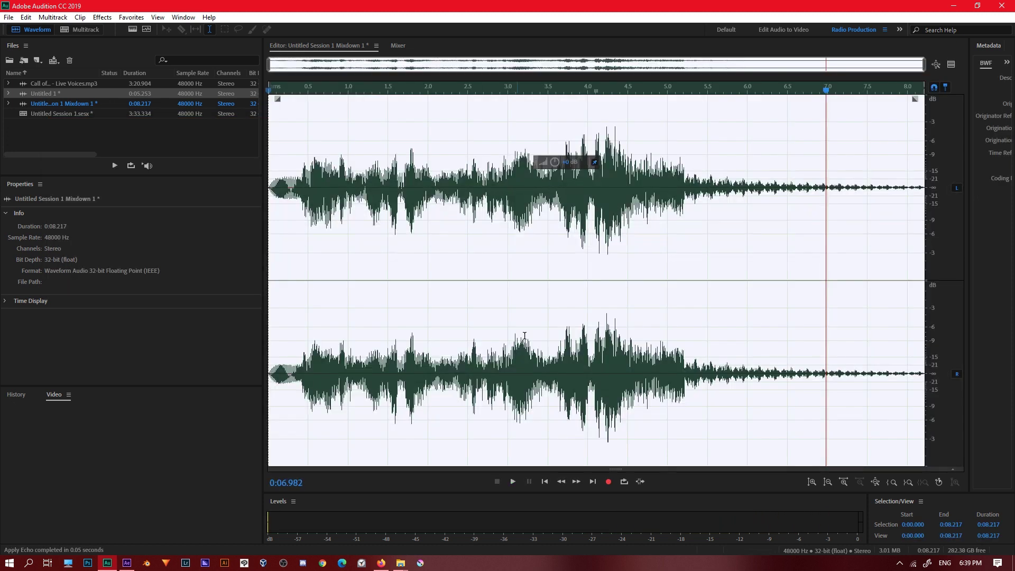
- Play the echoed mixdown from the start through the trailing end, and stop playback
{"action": "left_click", "coordinate": [273, 348]}
{"action": "key", "text": "space"}
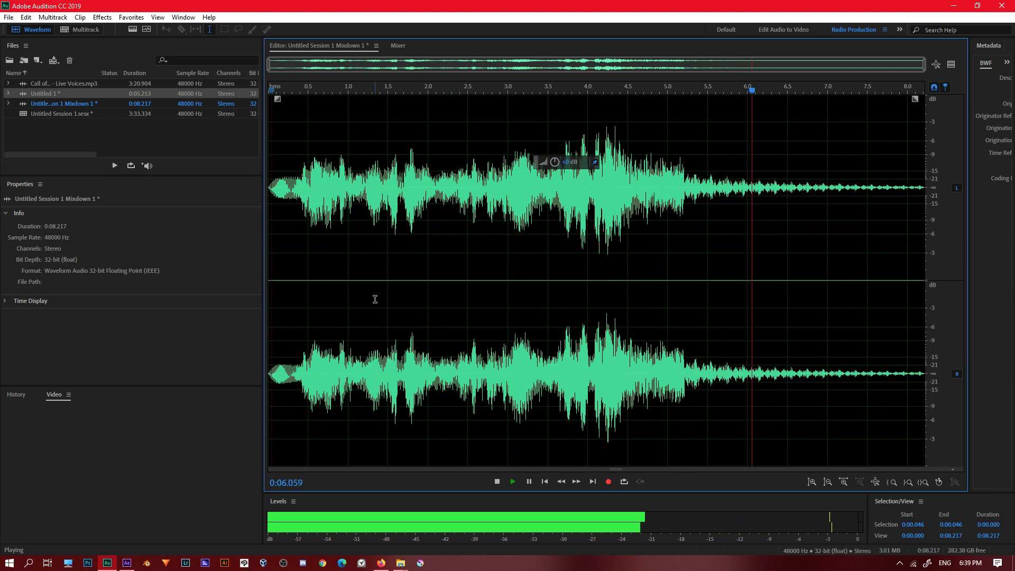
{"action": "key", "text": "space"}
{"action": "double_click", "coordinate": [541, 254]}
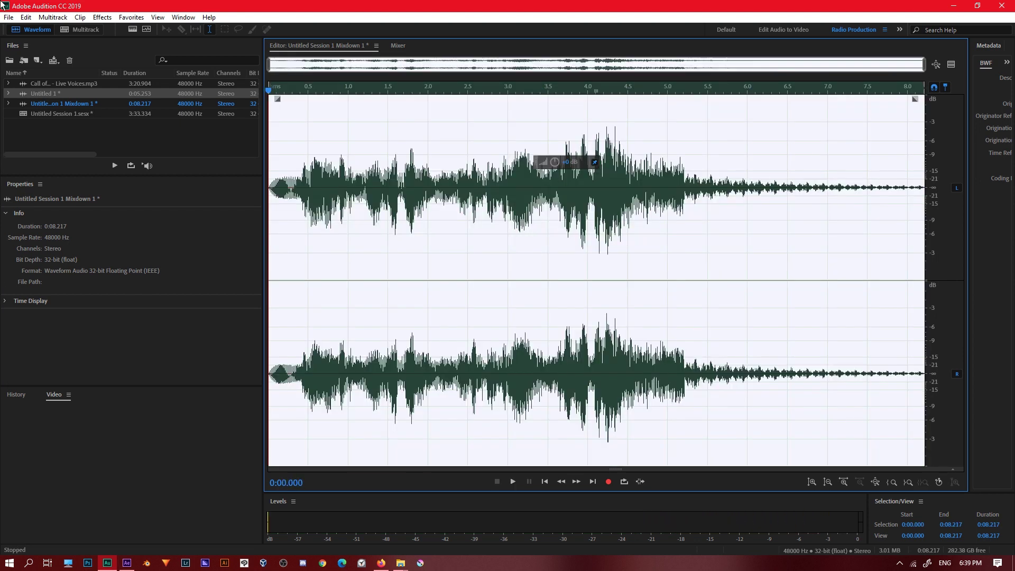
{"action": "key", "text": "alt+Tab"}
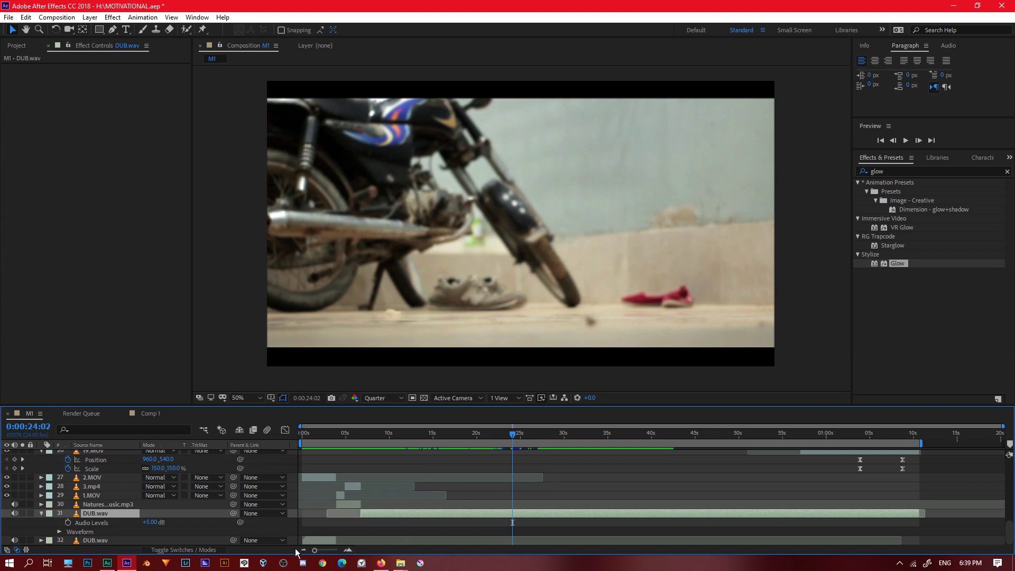
{"action": "left_click", "coordinate": [108, 563]}
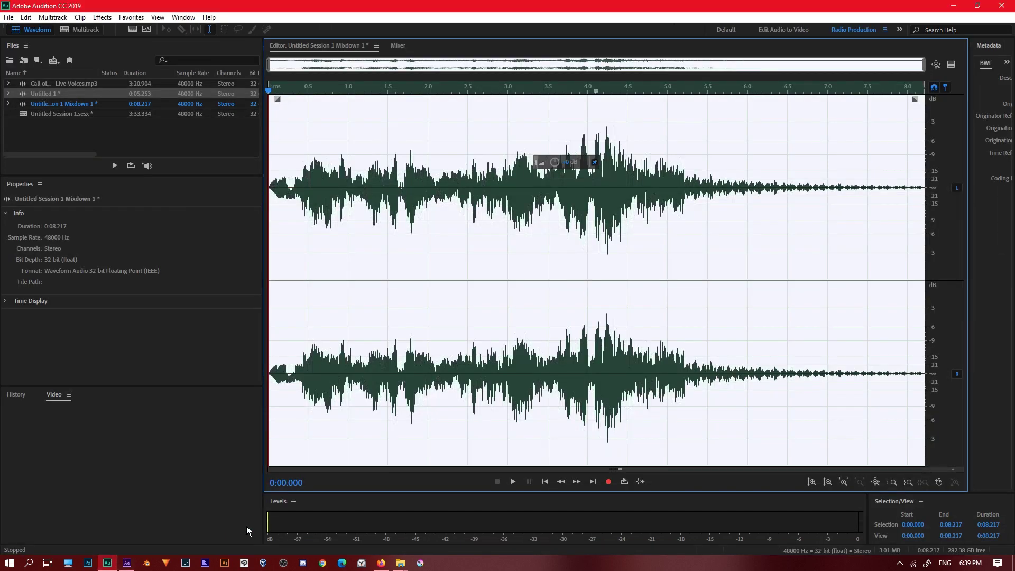
{"action": "left_click", "coordinate": [402, 346]}
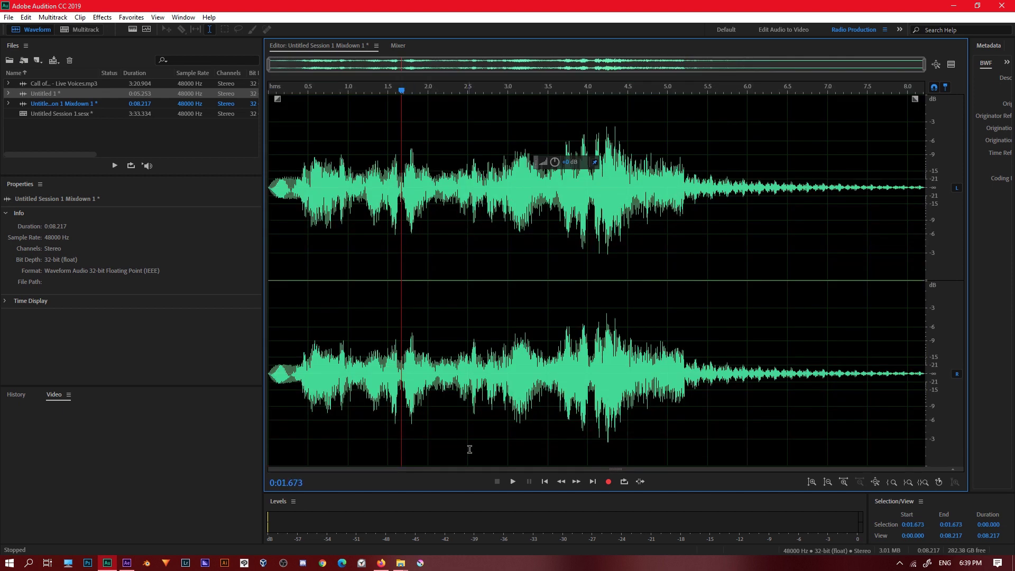
- Switch to After Effects and scrub the M1 composition between about 27 and 35 seconds to review the shots
{"action": "left_click", "coordinate": [128, 562]}
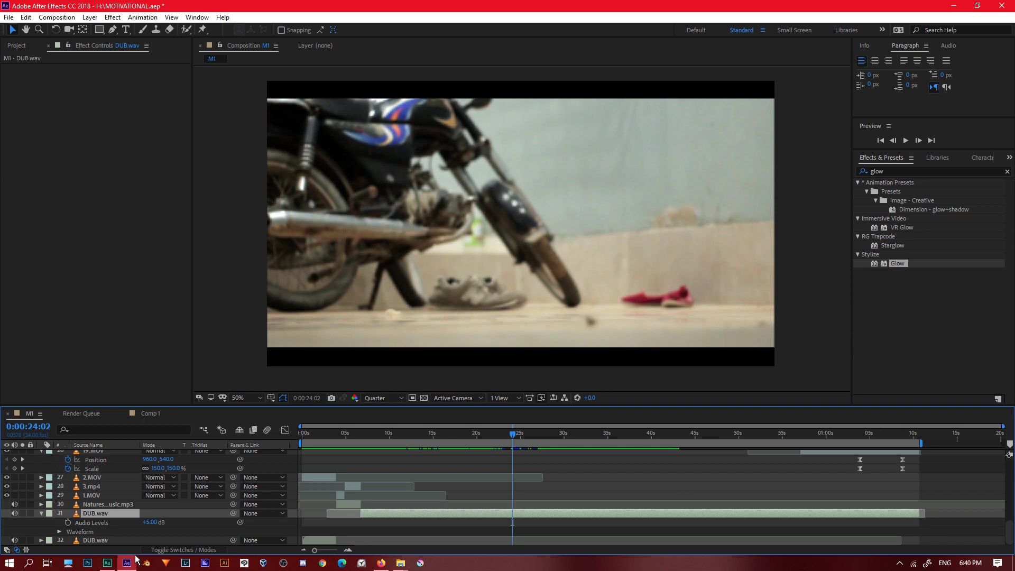
{"action": "left_click", "coordinate": [535, 438]}
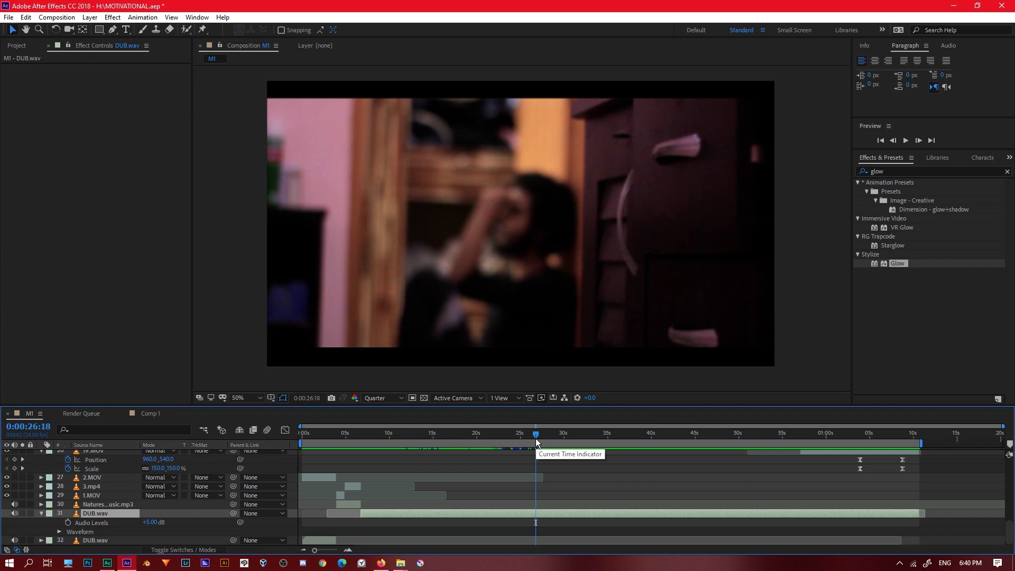
{"action": "left_click", "coordinate": [557, 440]}
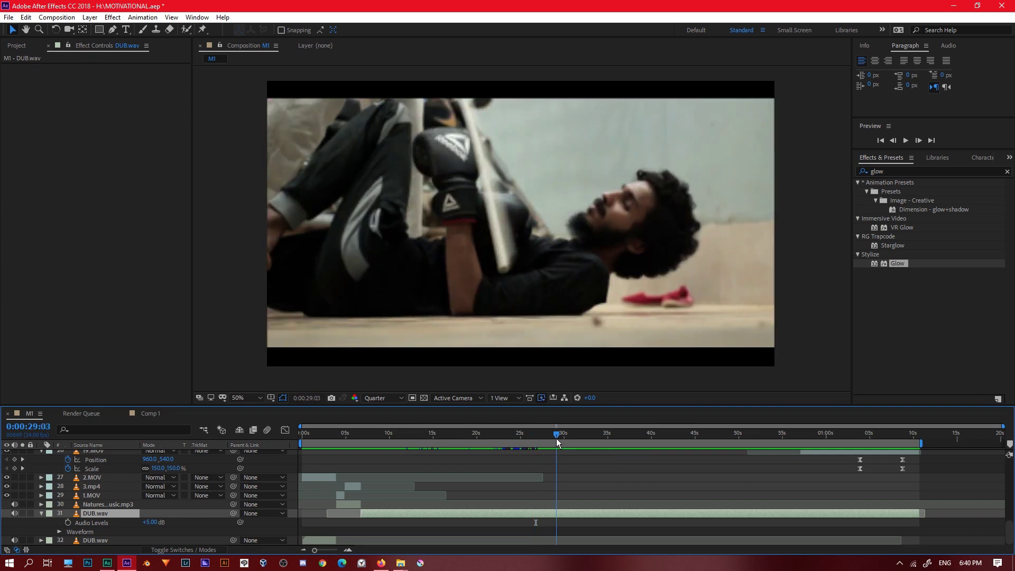
{"action": "left_click_drag", "start_coordinate": [558, 439], "coordinate": [570, 436]}
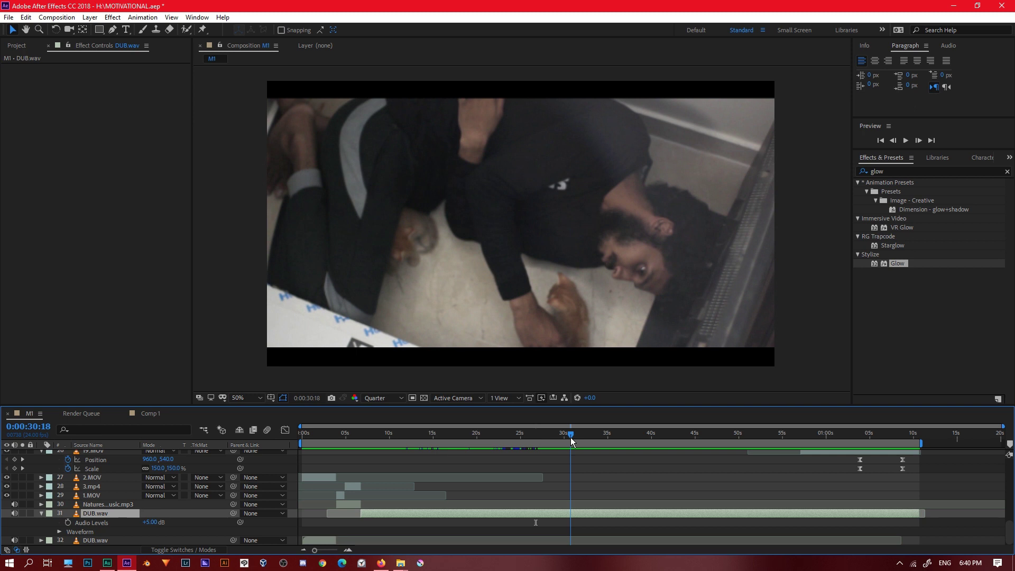
{"action": "left_click_drag", "start_coordinate": [570, 436], "coordinate": [608, 437]}
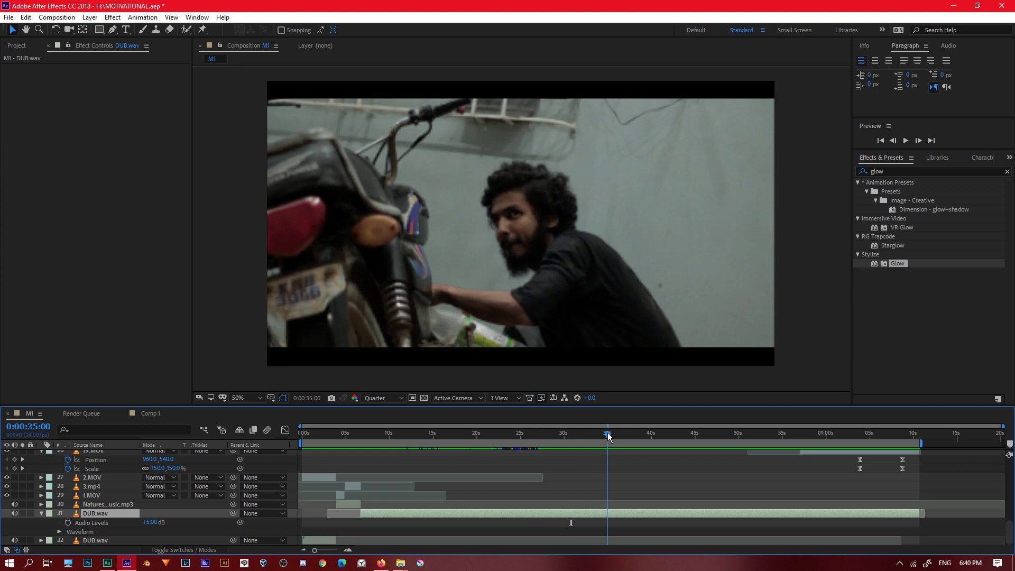
{"action": "left_click_drag", "start_coordinate": [608, 437], "coordinate": [541, 452]}
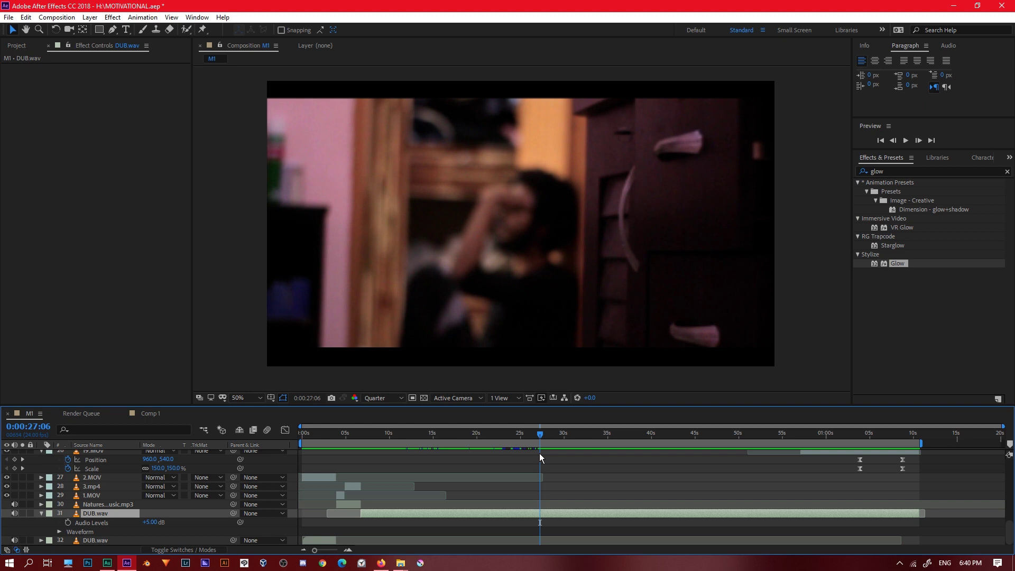
- Examine the M1 shots around 17 seconds and scrub onward past 37 seconds to review the remaining video clips
{"action": "scroll", "coordinate": [537, 472], "scroll_direction": "up", "scroll_amount": 8}
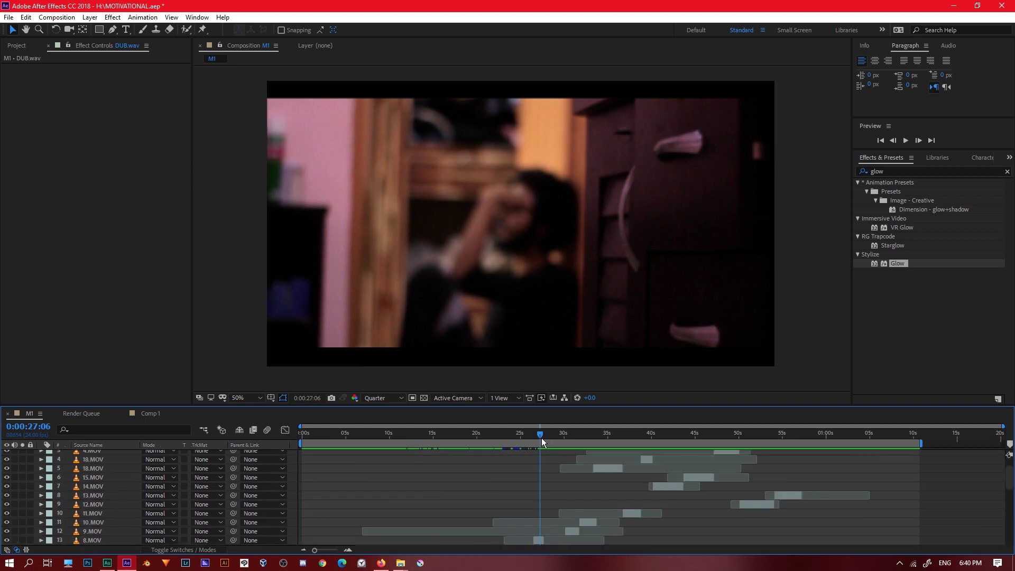
{"action": "left_click_drag", "start_coordinate": [542, 438], "coordinate": [443, 432]}
{"action": "mouse_move", "coordinate": [448, 433]}
{"action": "left_mouse_down"}
{"action": "mouse_move", "coordinate": [433, 433]}
{"action": "mouse_move", "coordinate": [457, 433]}
{"action": "left_mouse_up"}
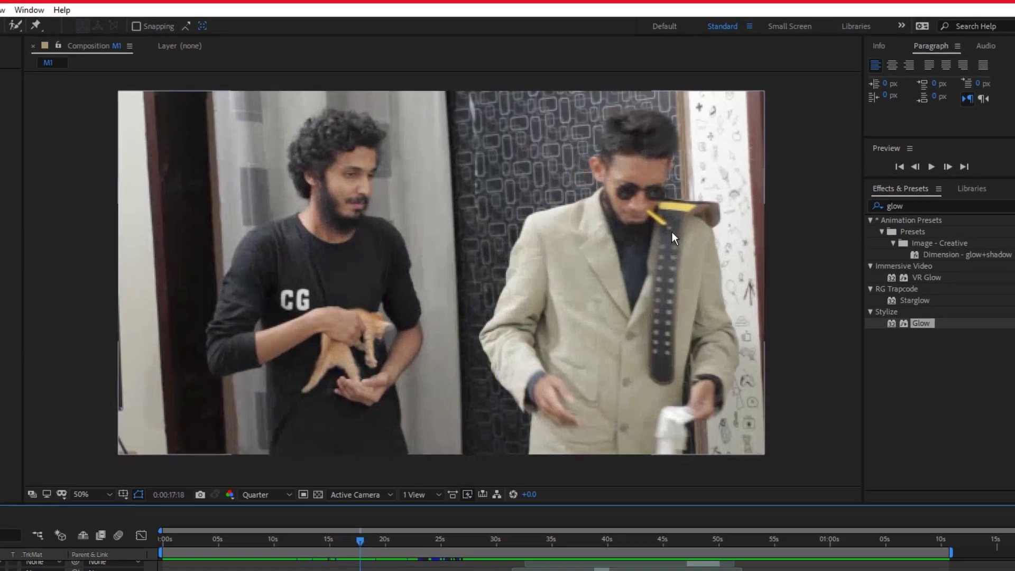
{"action": "left_click_drag", "start_coordinate": [387, 512], "coordinate": [549, 519]}
{"action": "left_click_drag", "start_coordinate": [592, 440], "coordinate": [626, 440]}
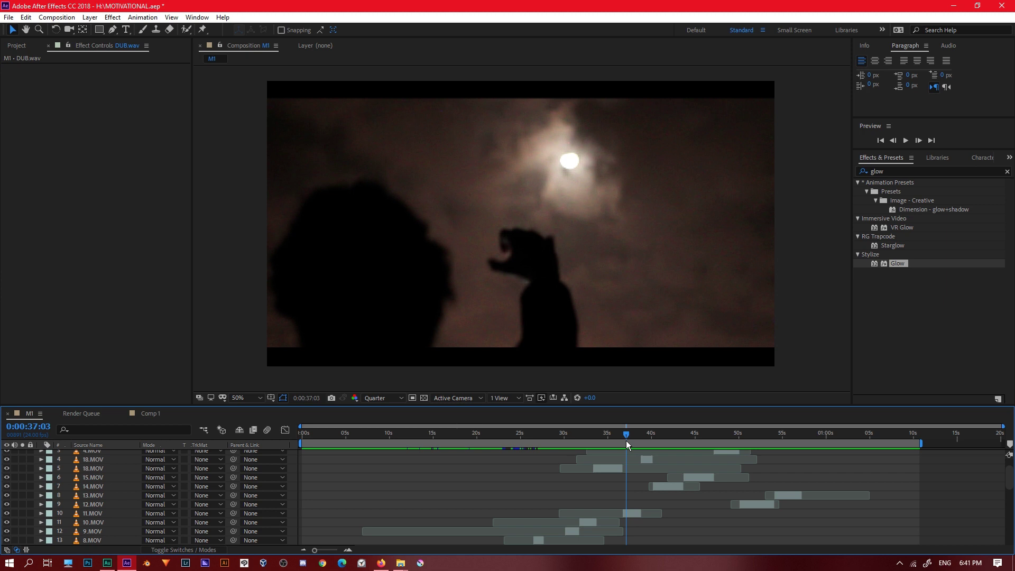
{"action": "left_click_drag", "start_coordinate": [626, 440], "coordinate": [697, 439]}
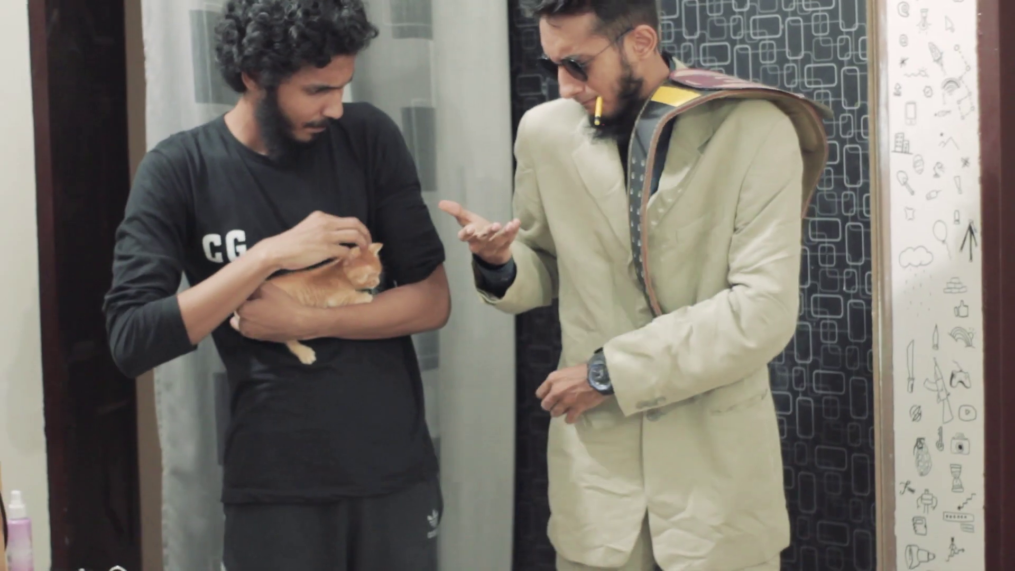